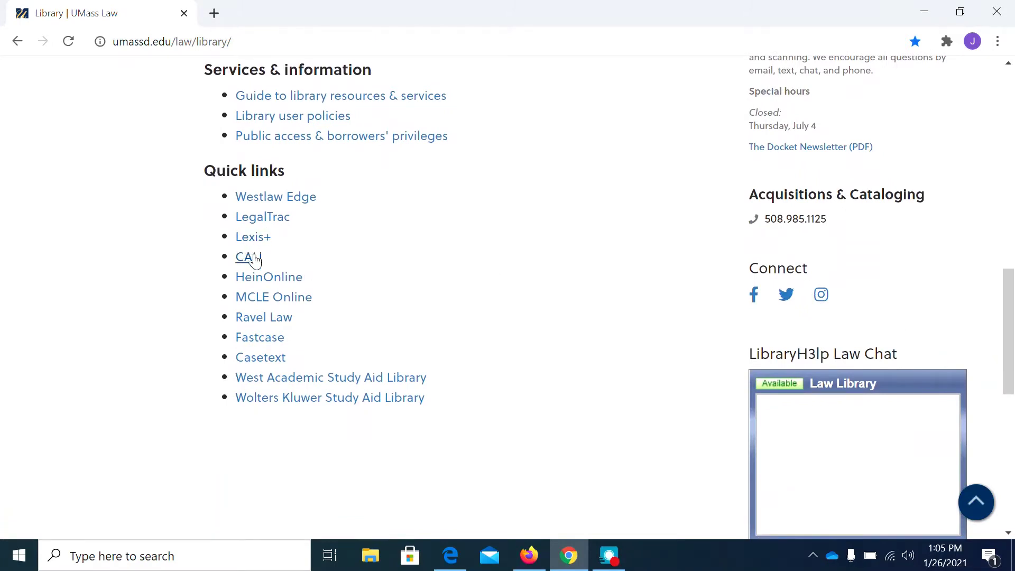
Step: Open LegalTrac from the library's quick links, search for "medical aid in dying" and remove the Full Text Documents limit
{"action": "left_click", "coordinate": [267, 219]}
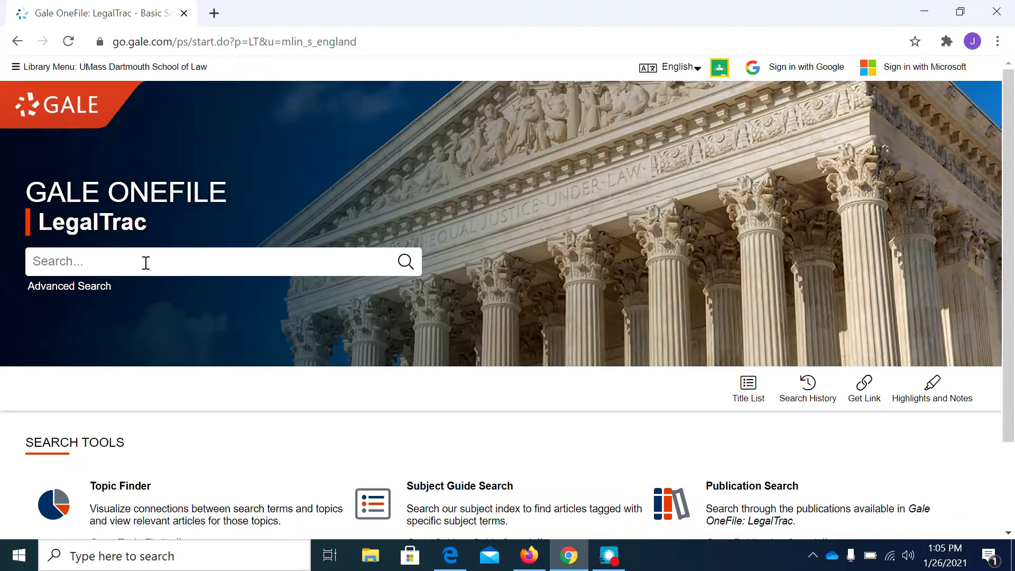
{"action": "left_click", "coordinate": [307, 262]}
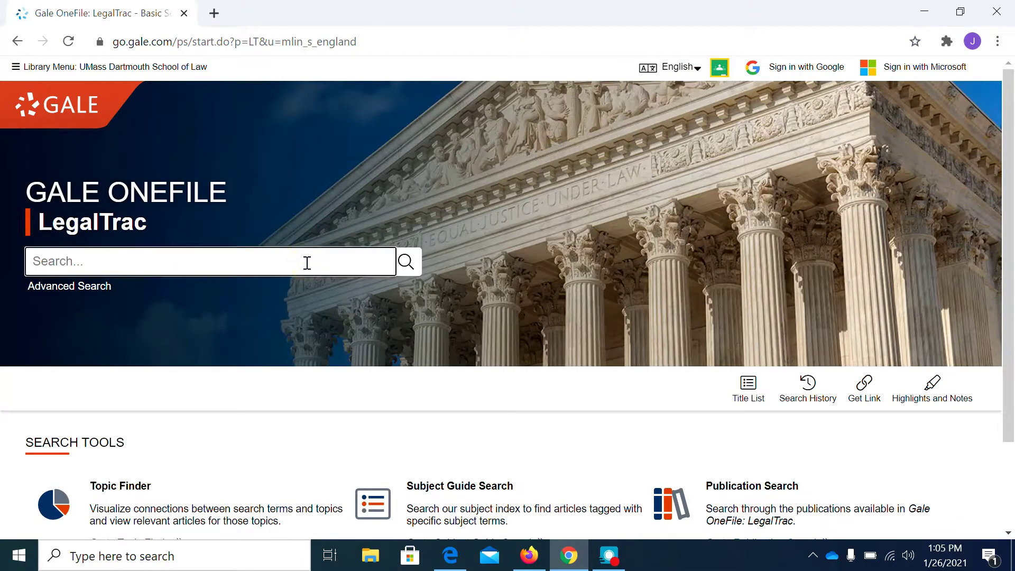
{"action": "type", "text": "medical"}
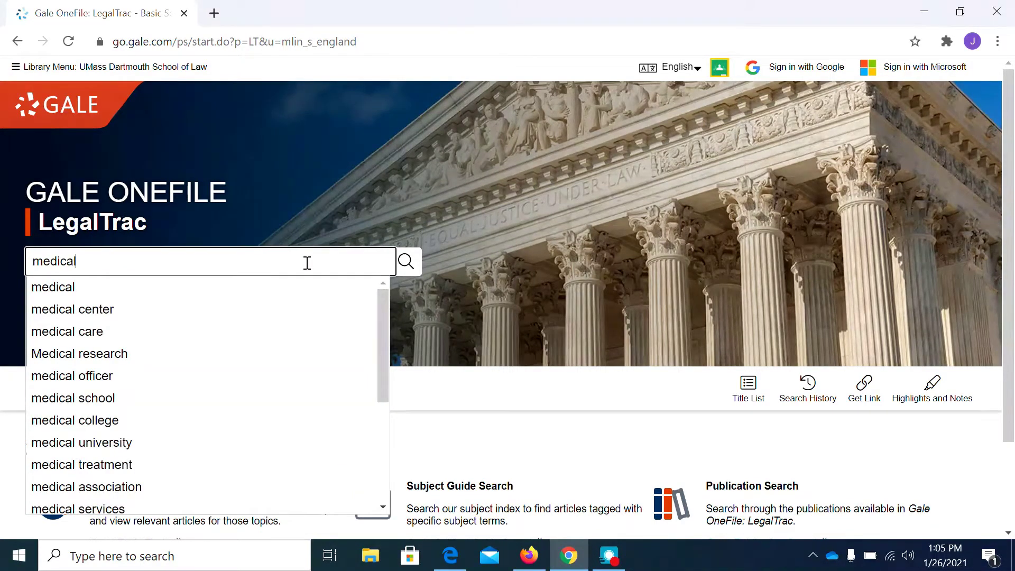
{"action": "type", "text": " aid"}
{"action": "key", "text": "BackSpace"}
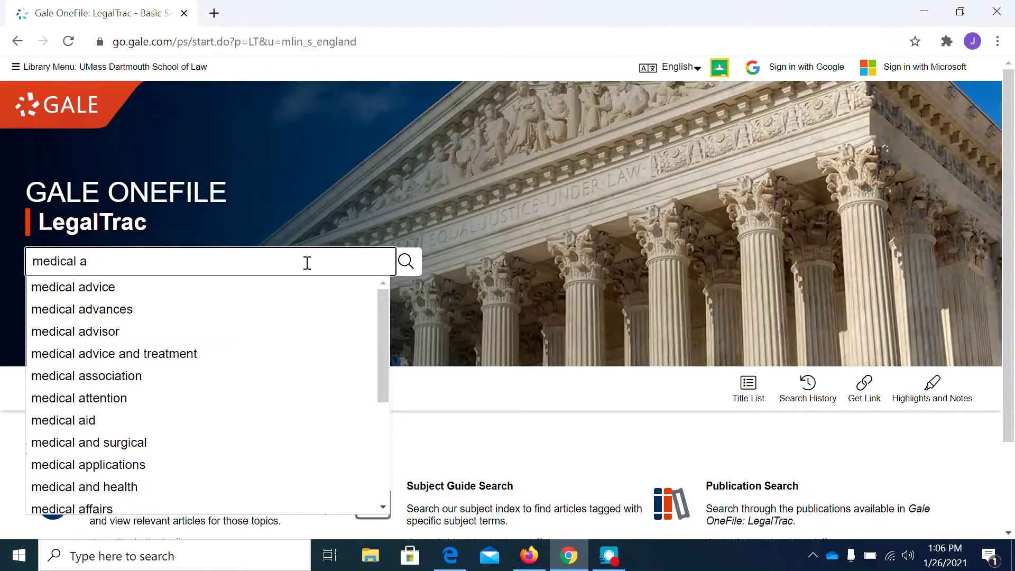
{"action": "type", "text": "id in"}
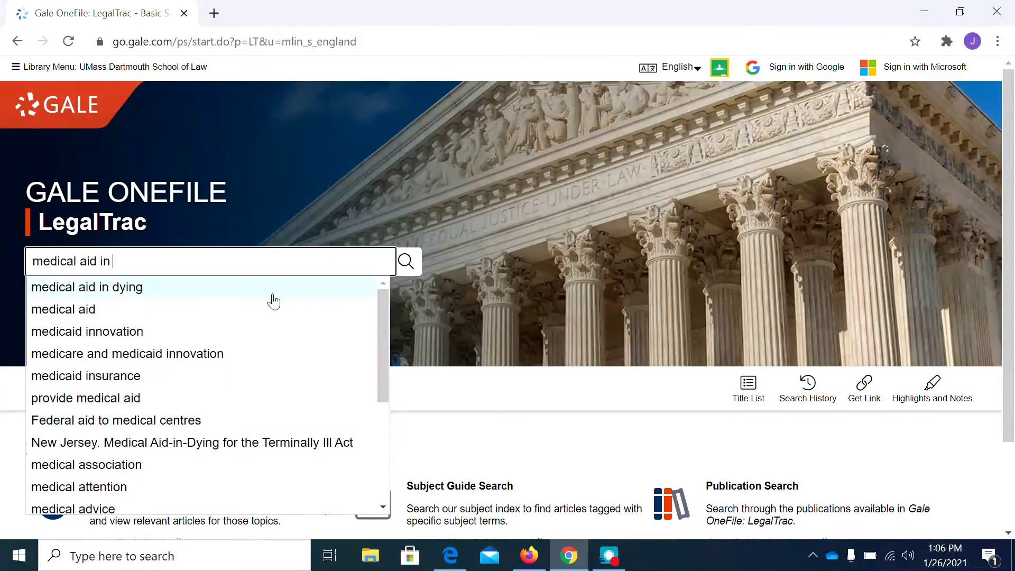
{"action": "left_click", "coordinate": [271, 292]}
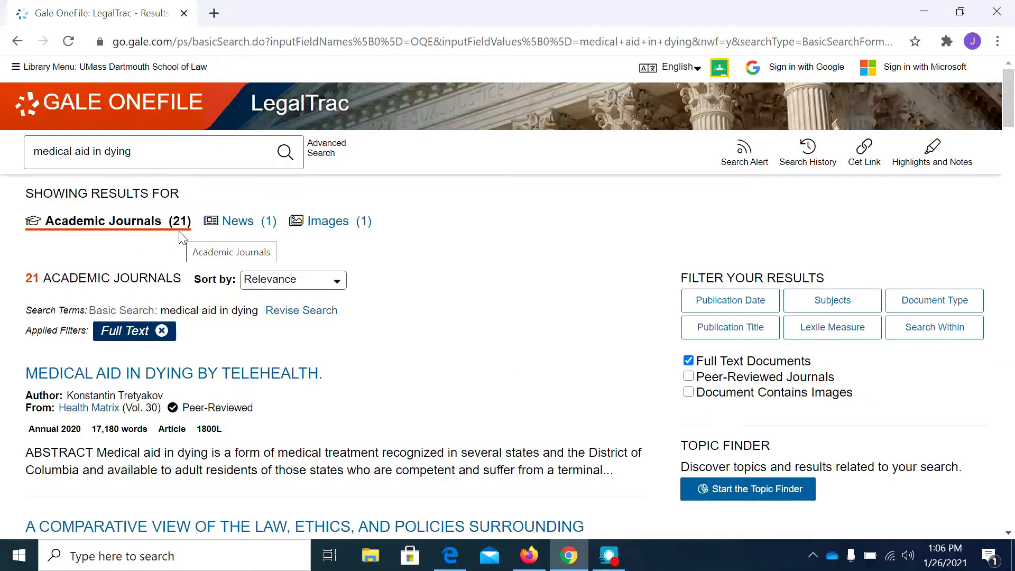
{"action": "left_click", "coordinate": [688, 360]}
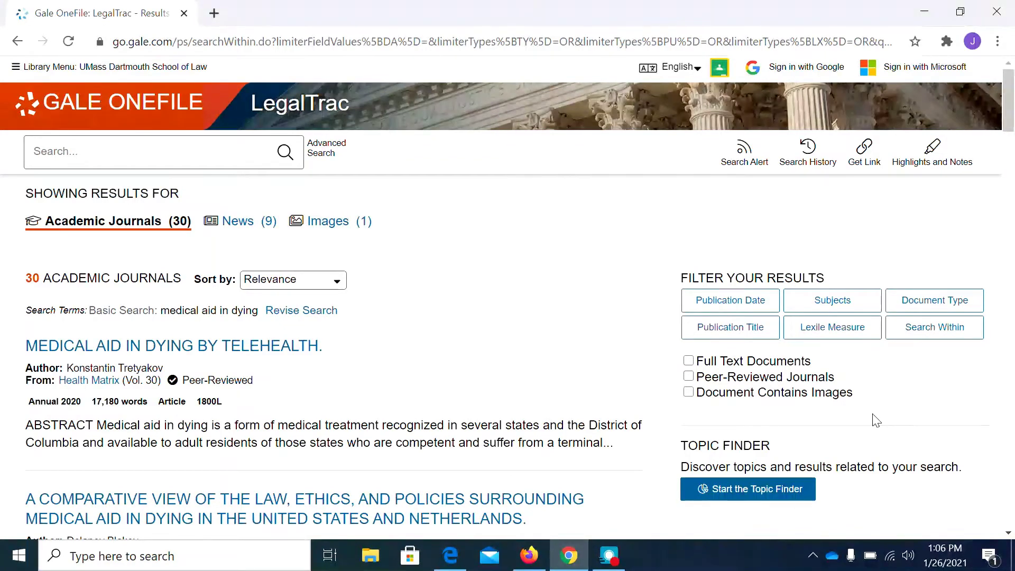
Step: Return to the LegalTrac start page, open Advanced Search and review the field options for the first search term
{"action": "key", "text": "alt+Left"}
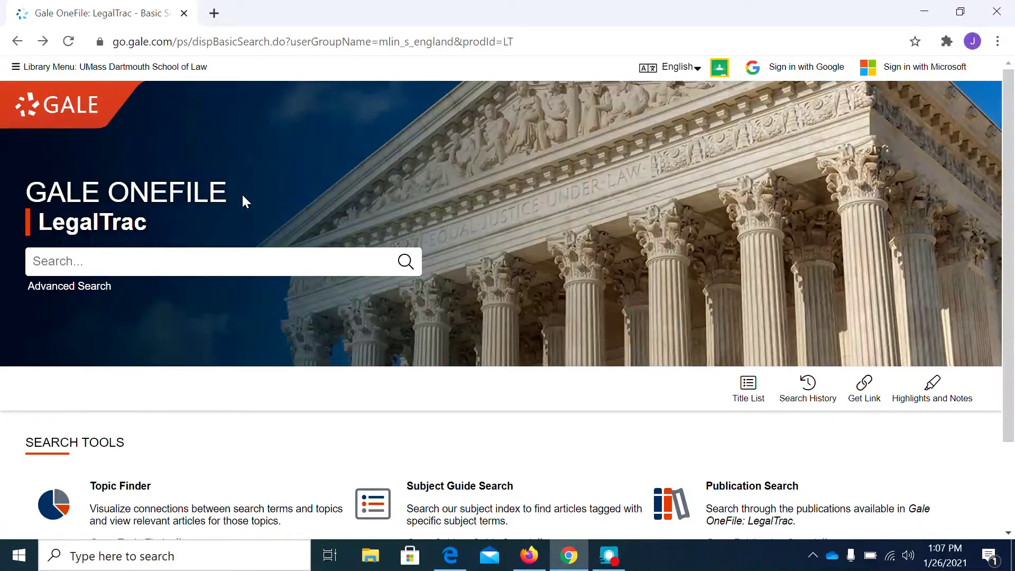
{"action": "left_click", "coordinate": [98, 288]}
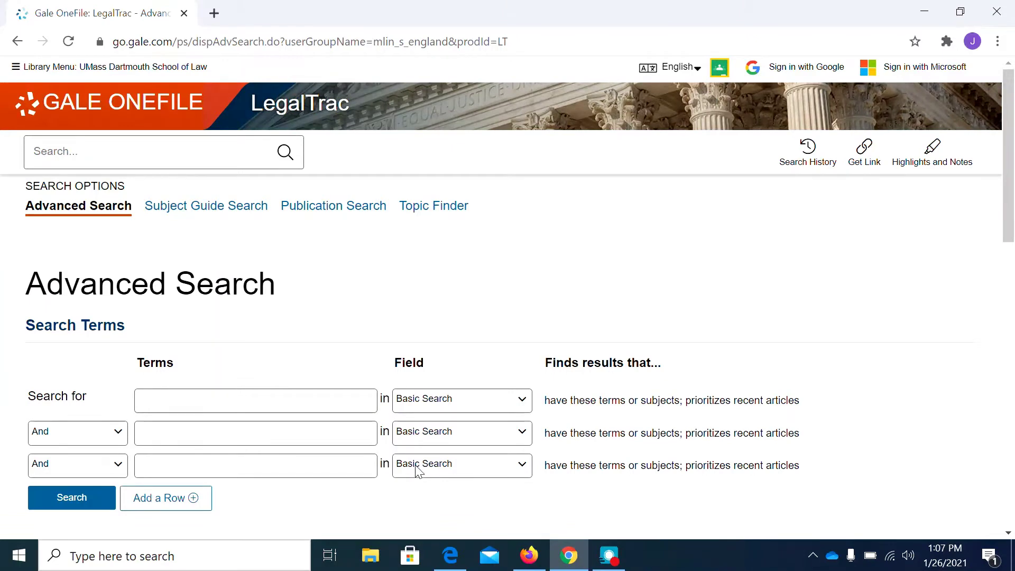
{"action": "left_click", "coordinate": [525, 400]}
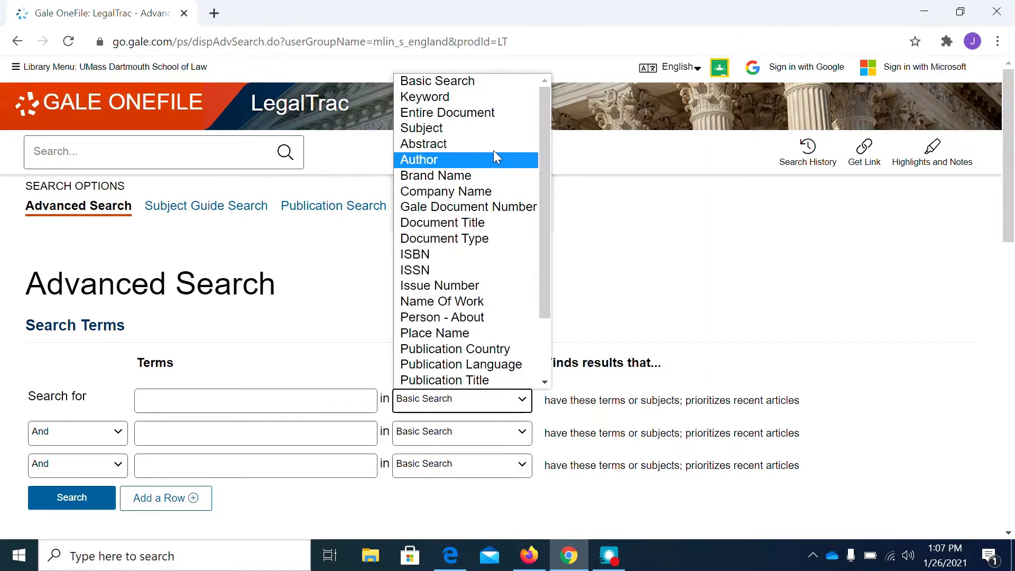
{"action": "left_click", "coordinate": [647, 183]}
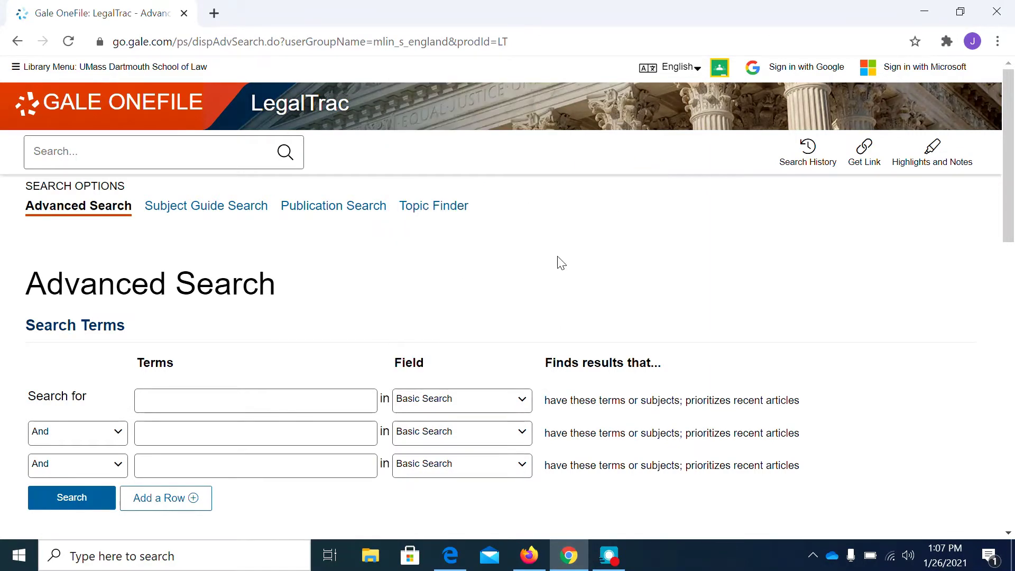
Step: Run a Topic Finder search for "medical aid in dying"
{"action": "left_click", "coordinate": [443, 207]}
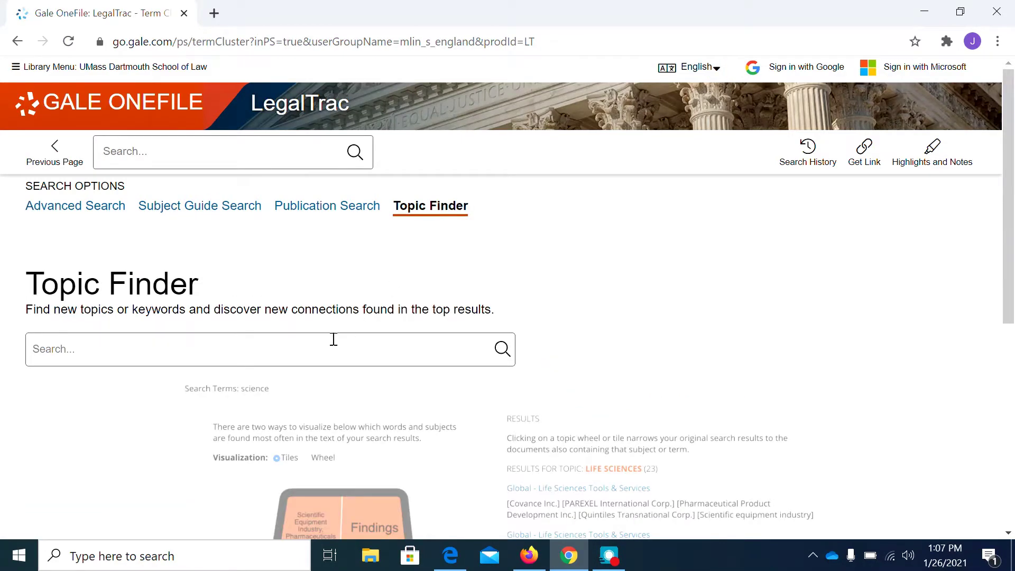
{"action": "left_click", "coordinate": [330, 343]}
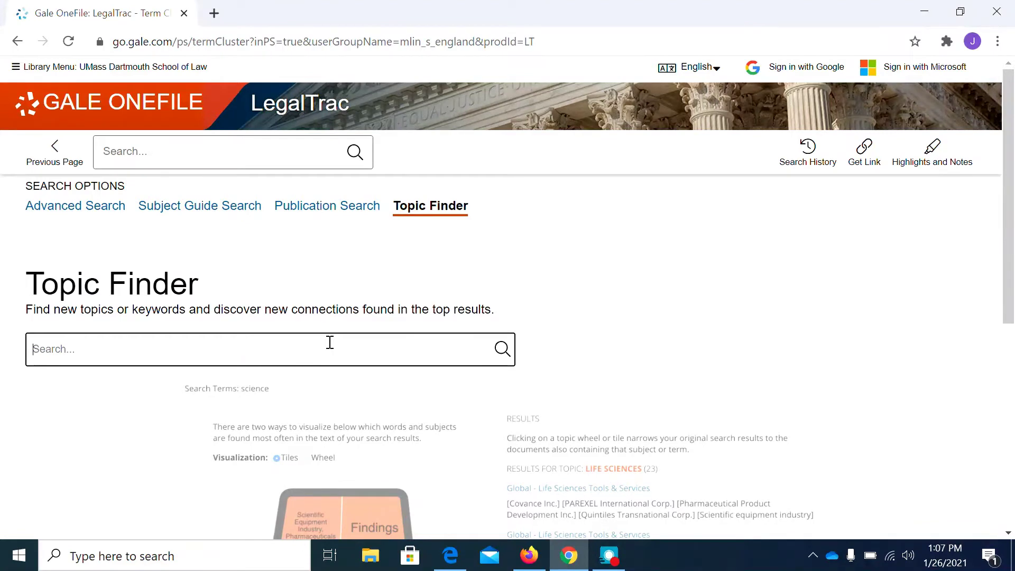
{"action": "type", "text": "medical aid in dying"}
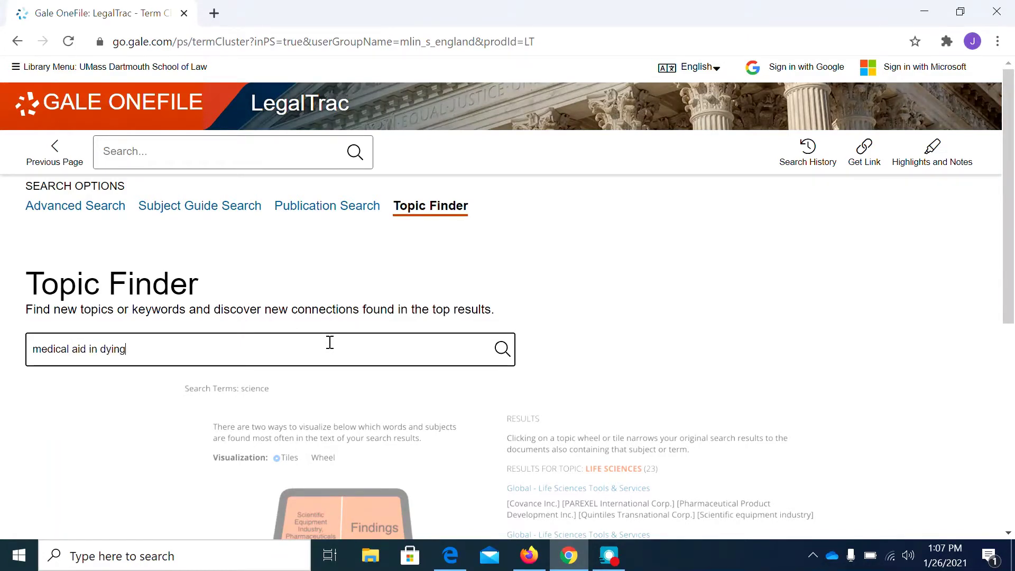
{"action": "left_click", "coordinate": [501, 349]}
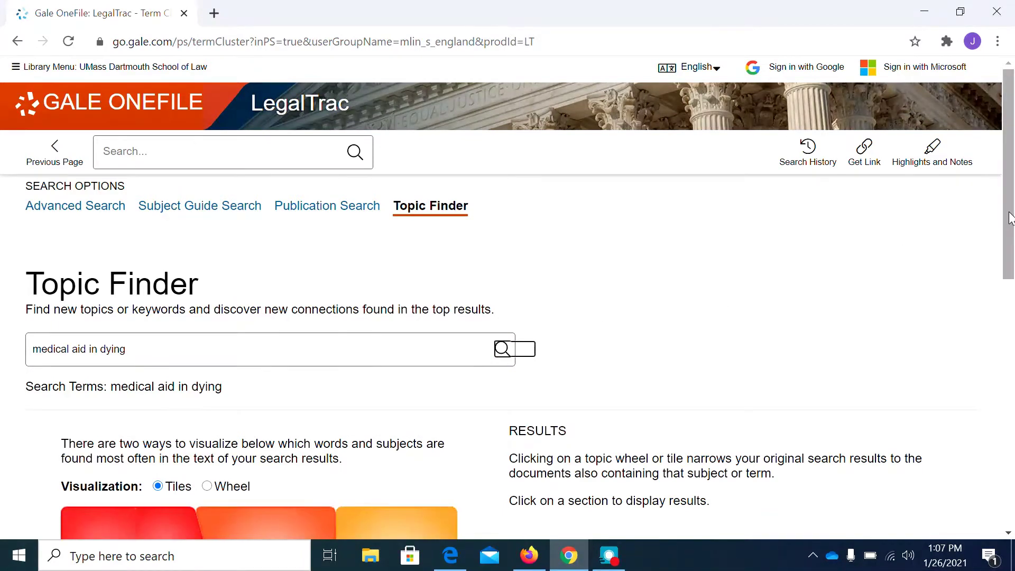
Step: Preview the topic results as a wheel, return to the tiles visualization and examine the topic tiles
{"action": "left_click_drag", "start_coordinate": [1007, 223], "coordinate": [984, 363]}
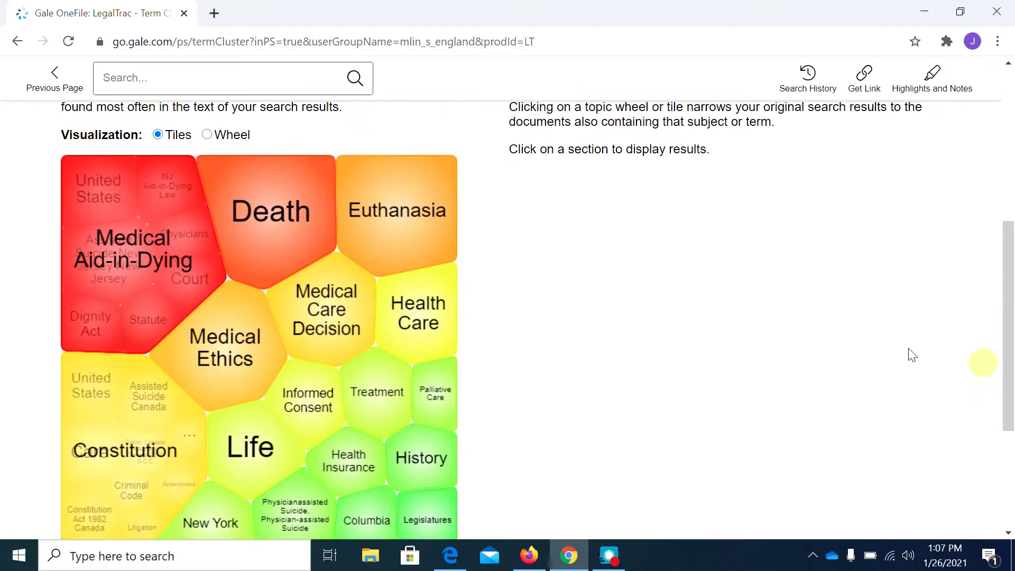
{"action": "left_click", "coordinate": [208, 134]}
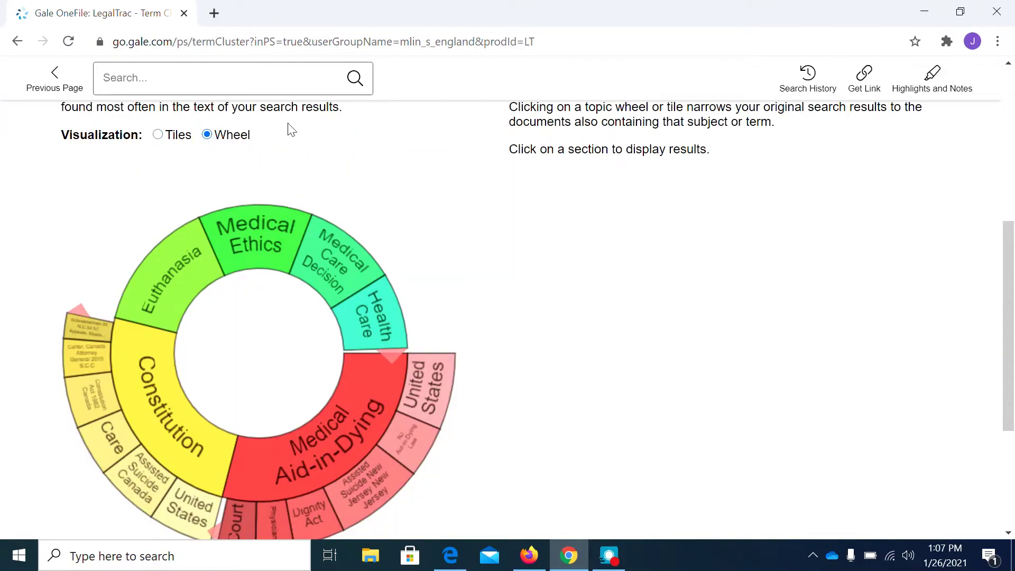
{"action": "left_click", "coordinate": [161, 135]}
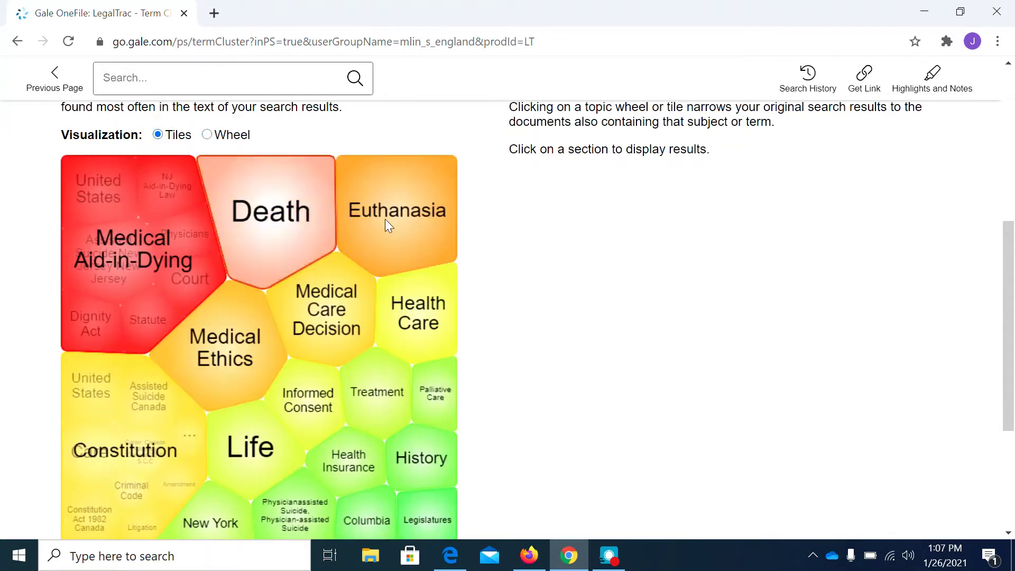
{"action": "left_click_drag", "start_coordinate": [1007, 280], "coordinate": [1007, 294]}
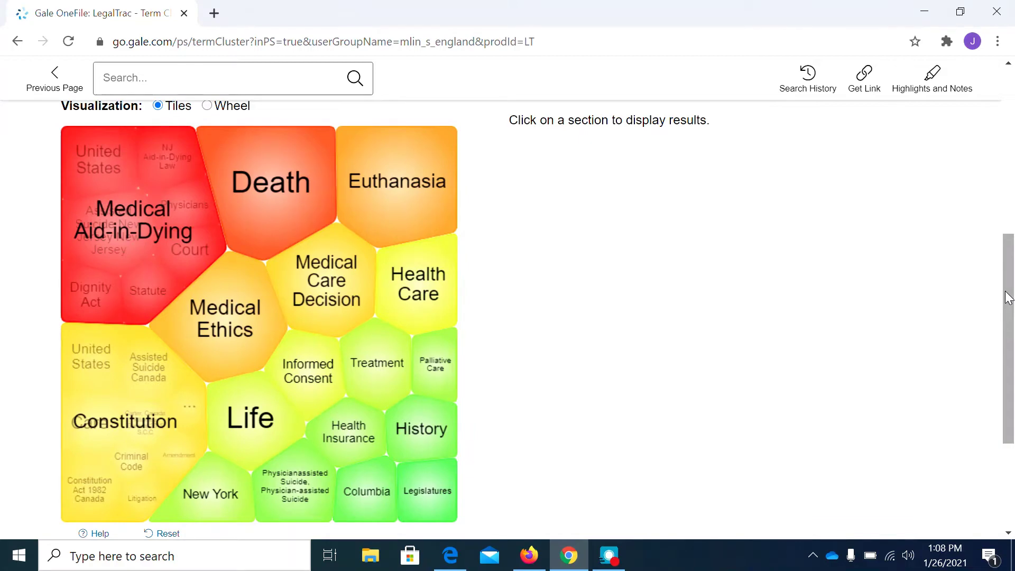
Step: Narrow the topics to Medical Aid-in-Dying and its Statute subtopic, and open the article "Time Has Come For Aid-in-Dying Statute"
{"action": "left_click", "coordinate": [138, 230]}
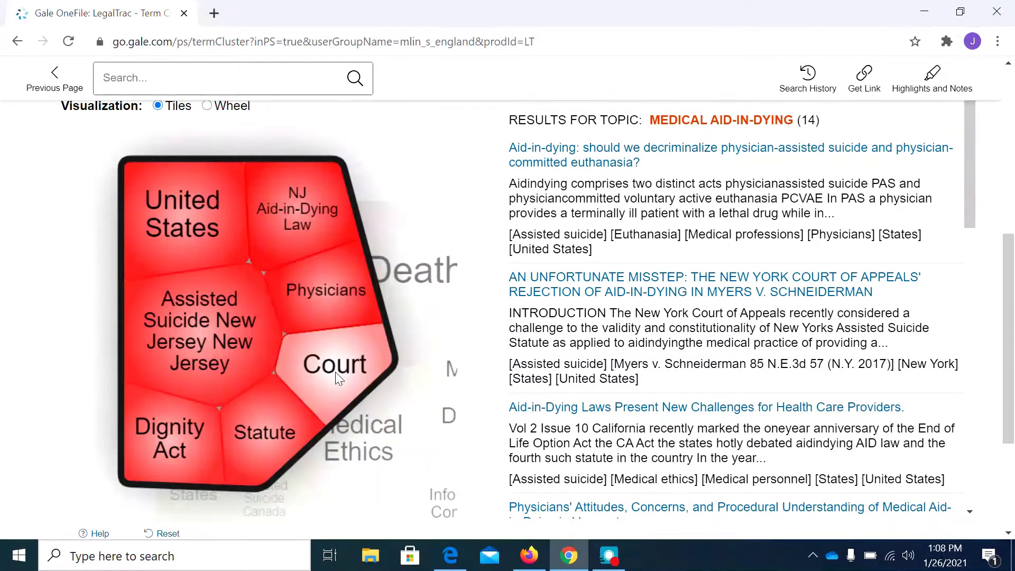
{"action": "left_click", "coordinate": [268, 435]}
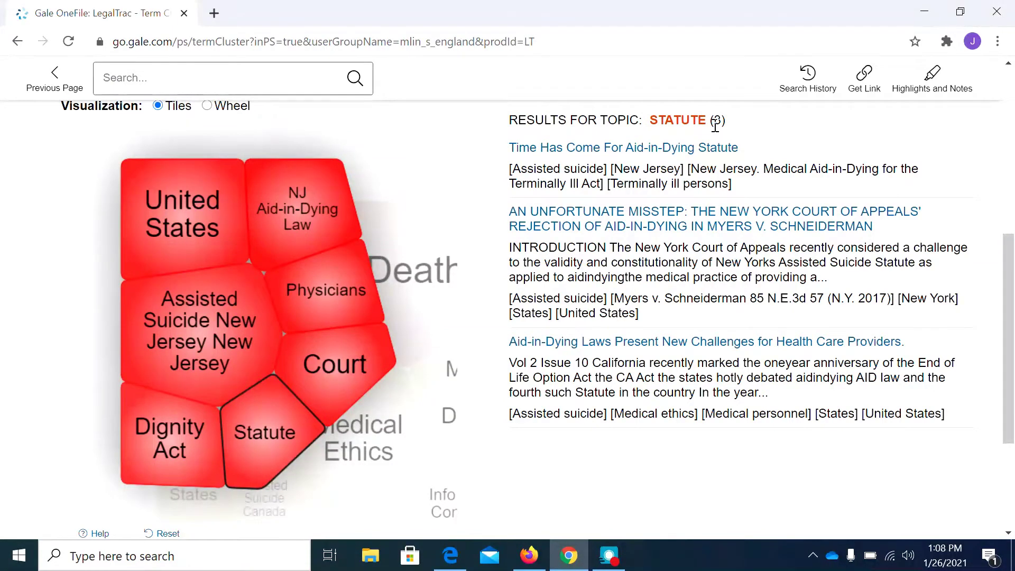
{"action": "left_click", "coordinate": [699, 152]}
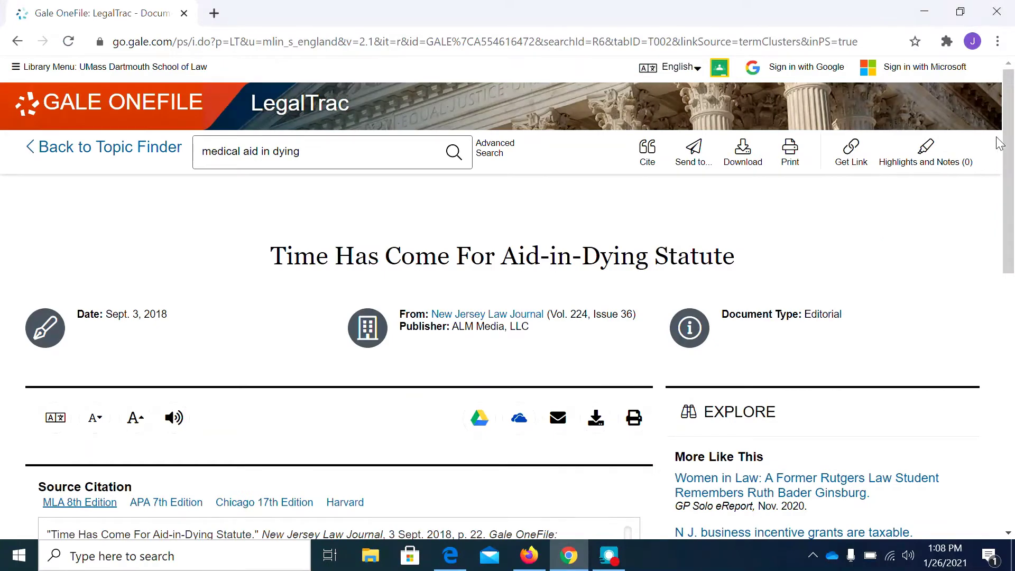
{"action": "left_click_drag", "start_coordinate": [1009, 147], "coordinate": [1010, 183]}
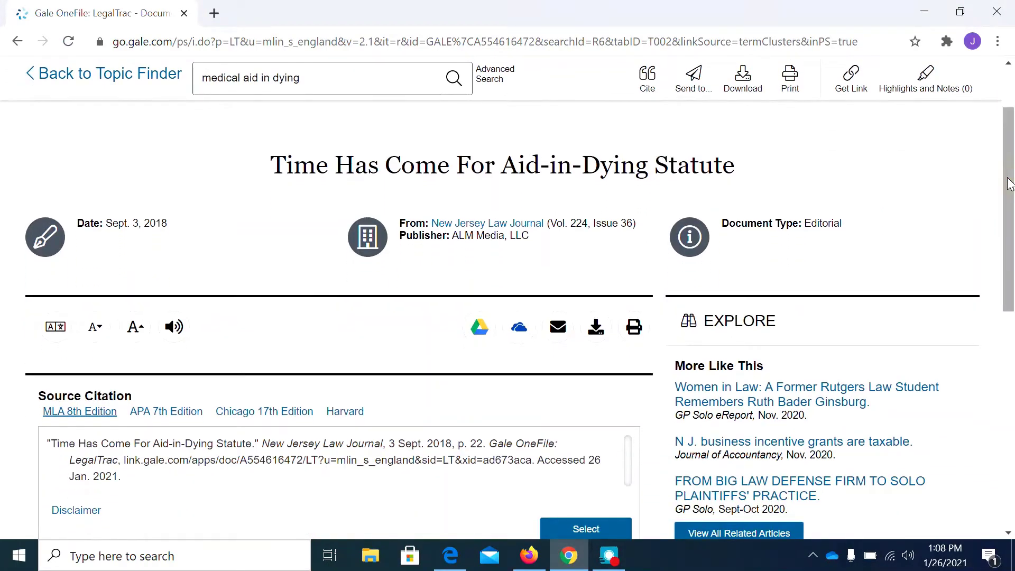
{"action": "left_click_drag", "start_coordinate": [1010, 183], "coordinate": [1010, 218]}
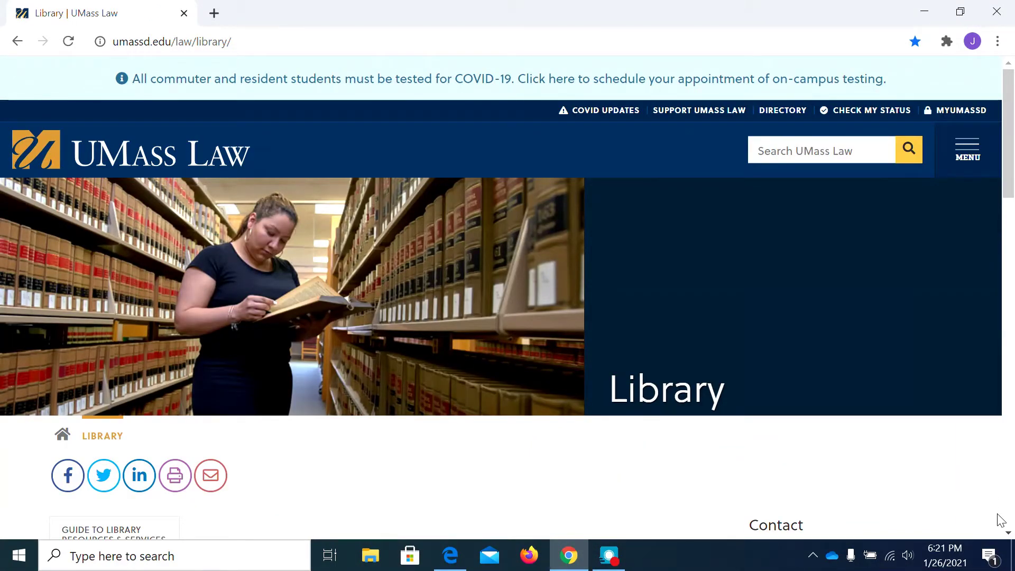
Step: Open HeinOnline from the quick links on the UMass Law library page
{"action": "left_click", "coordinate": [1008, 534]}
{"action": "scroll", "coordinate": [1009, 534], "scroll_direction": "down", "scroll_amount": 12}
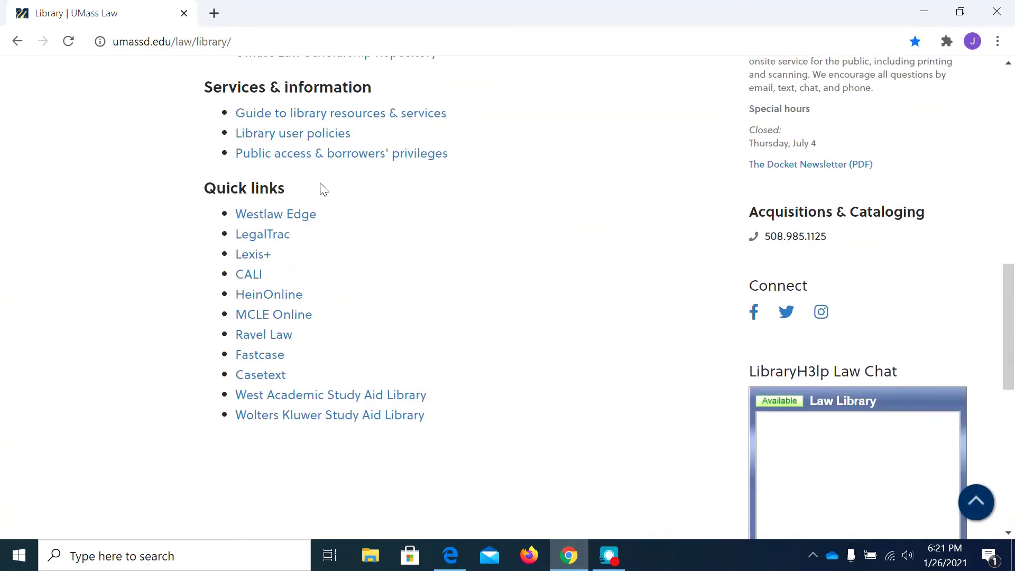
{"action": "left_click", "coordinate": [262, 299]}
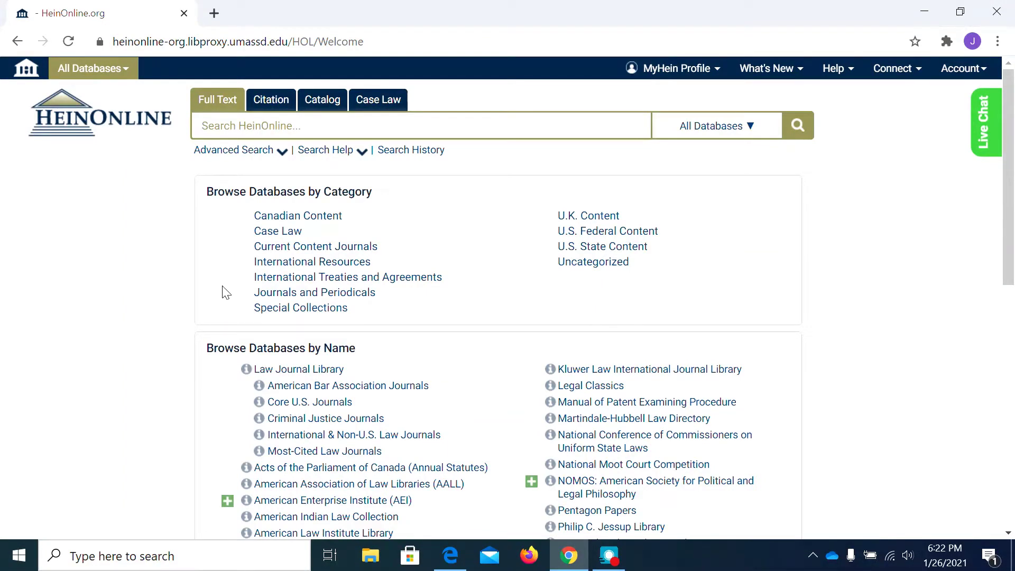
Step: Retrieve the article at 23 Rutgers L R 387 with a HeinOnline citation search and view its first page
{"action": "left_click", "coordinate": [265, 102]}
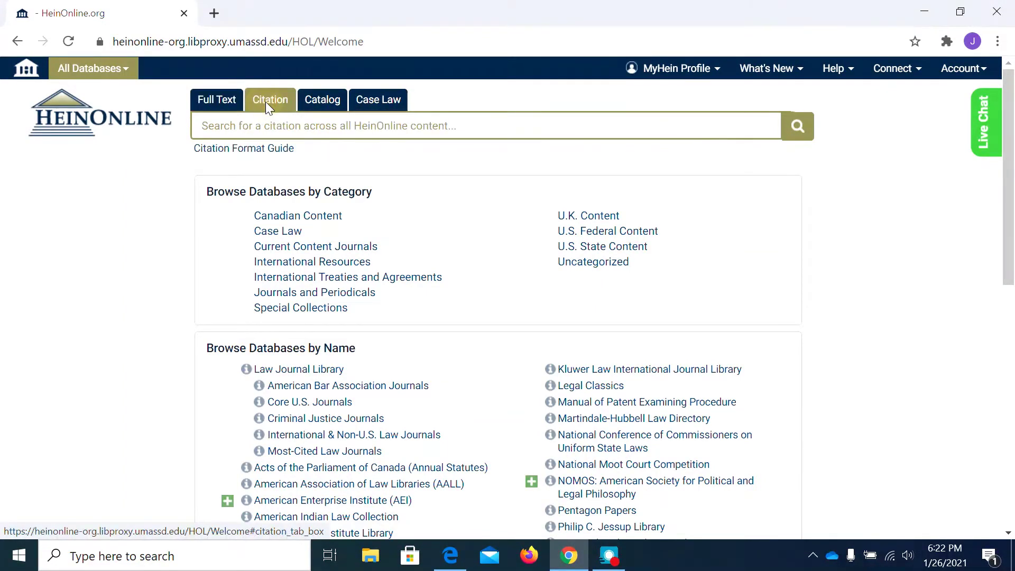
{"action": "left_click", "coordinate": [246, 123]}
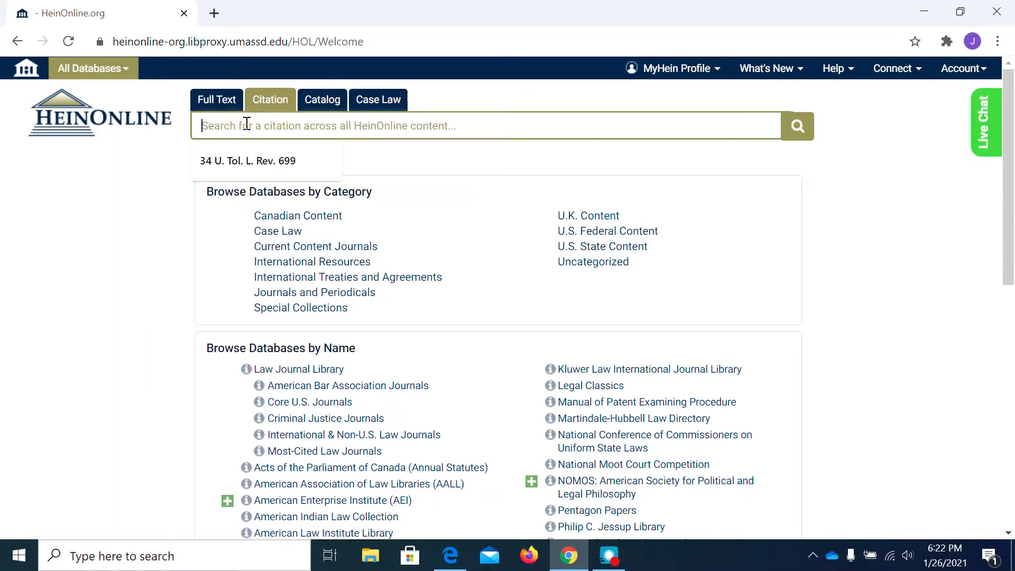
{"action": "type", "text": "23"}
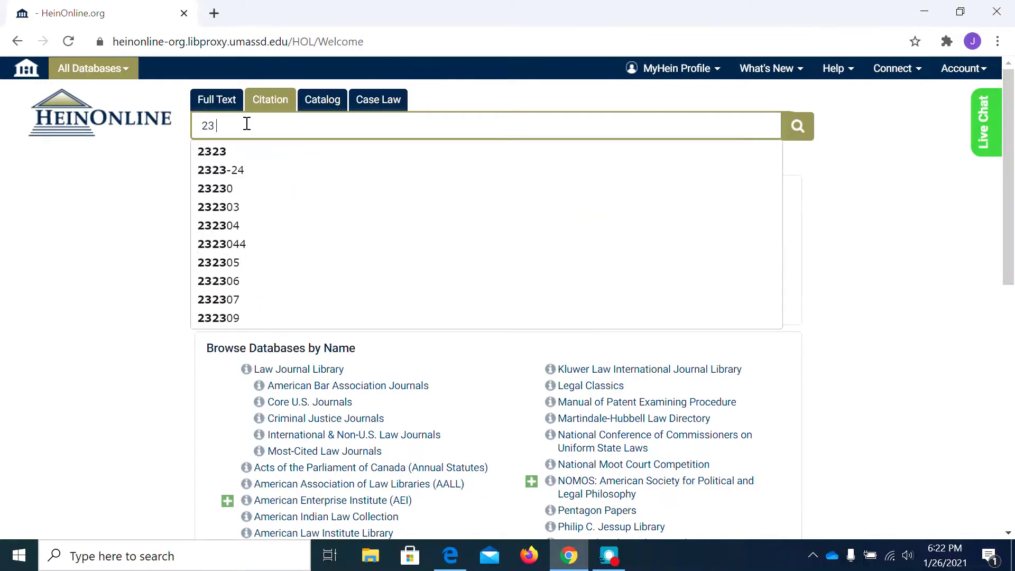
{"action": "type", "text": " Ru"}
{"action": "type", "text": "tgers "}
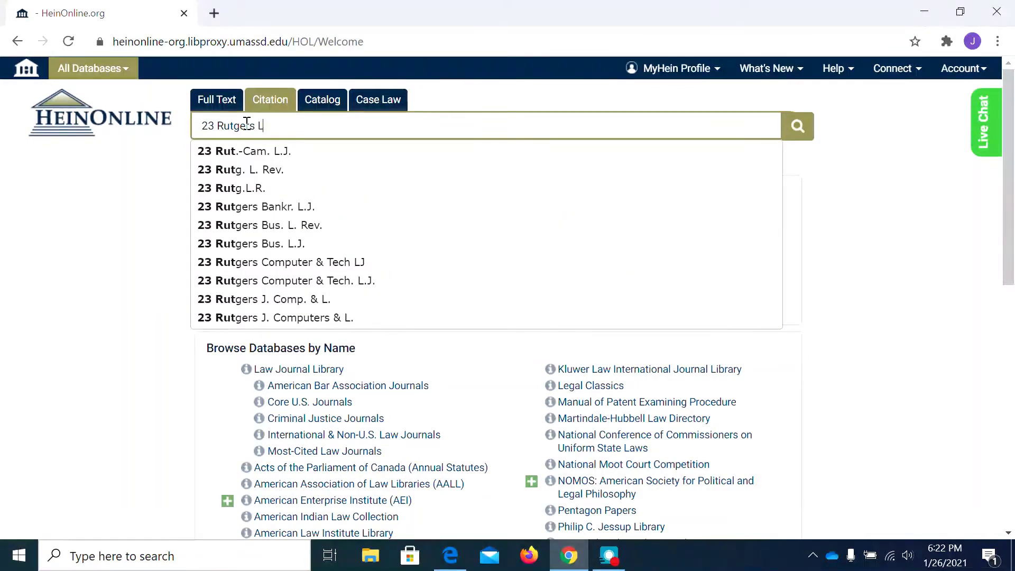
{"action": "type", "text": "L R "}
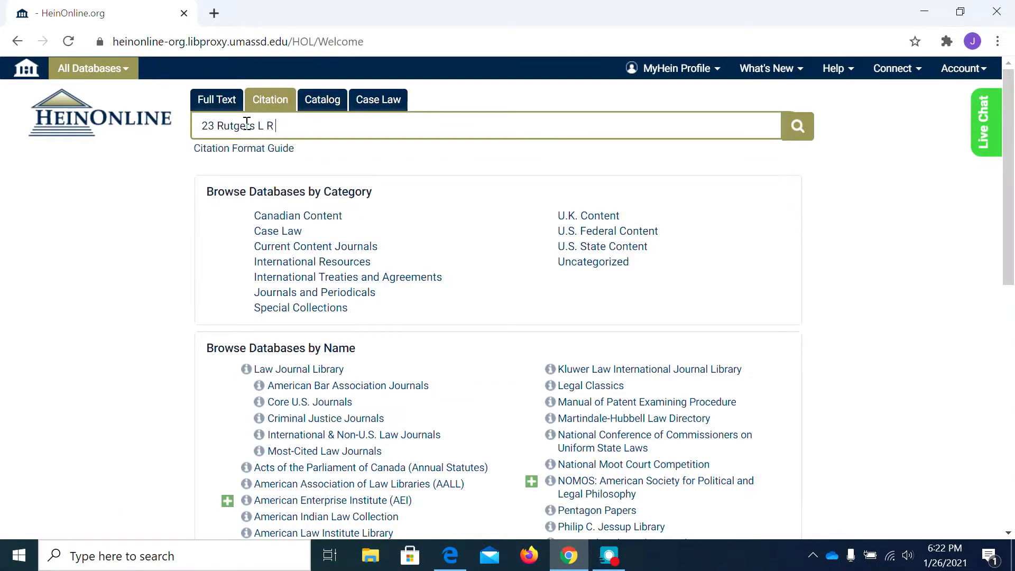
{"action": "type", "text": "387"}
{"action": "left_click", "coordinate": [794, 127]}
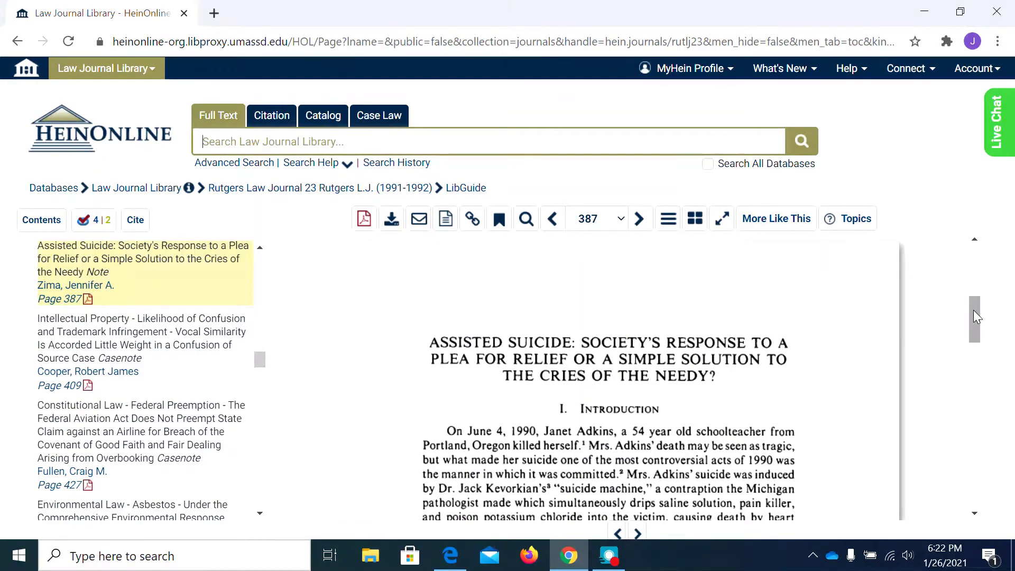
{"action": "mouse_move", "coordinate": [976, 317]}
{"action": "left_mouse_down"}
{"action": "mouse_move", "coordinate": [976, 335]}
{"action": "mouse_move", "coordinate": [973, 313]}
{"action": "left_mouse_up"}
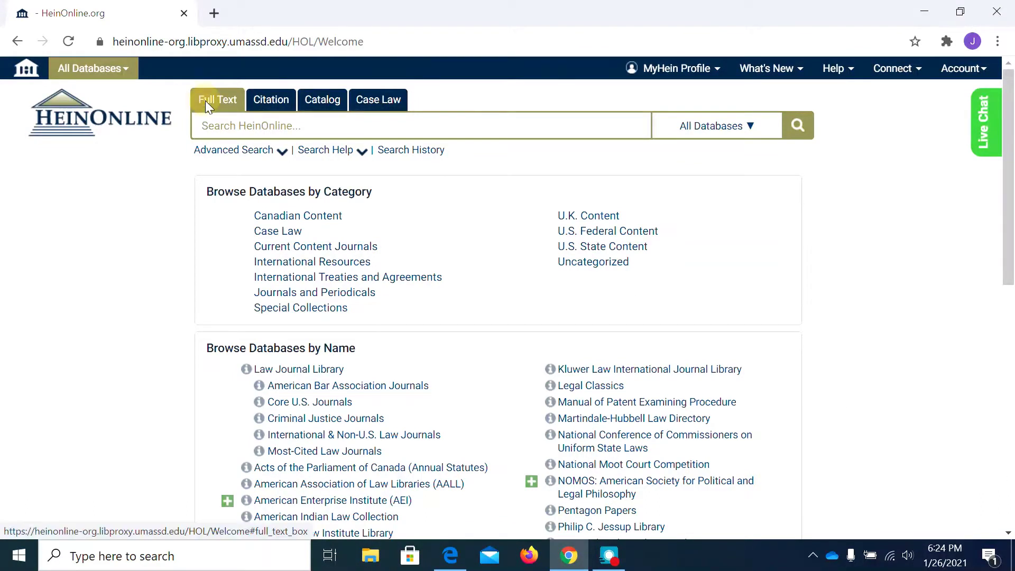
Step: Run a full-text search across all databases for end of life physician assisted suicide medical aid in dying statutes
{"action": "left_click", "coordinate": [213, 124]}
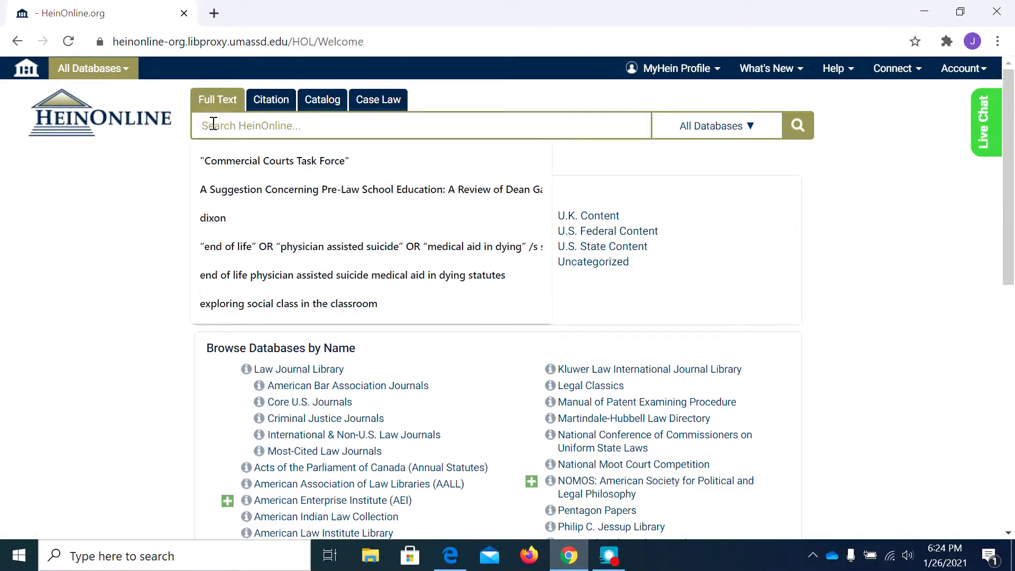
{"action": "key", "text": "Down"}
{"action": "key", "text": "Down"}
{"action": "key", "text": "Down"}
{"action": "key", "text": "Down"}
{"action": "key", "text": "Down"}
{"action": "key", "text": "Return"}
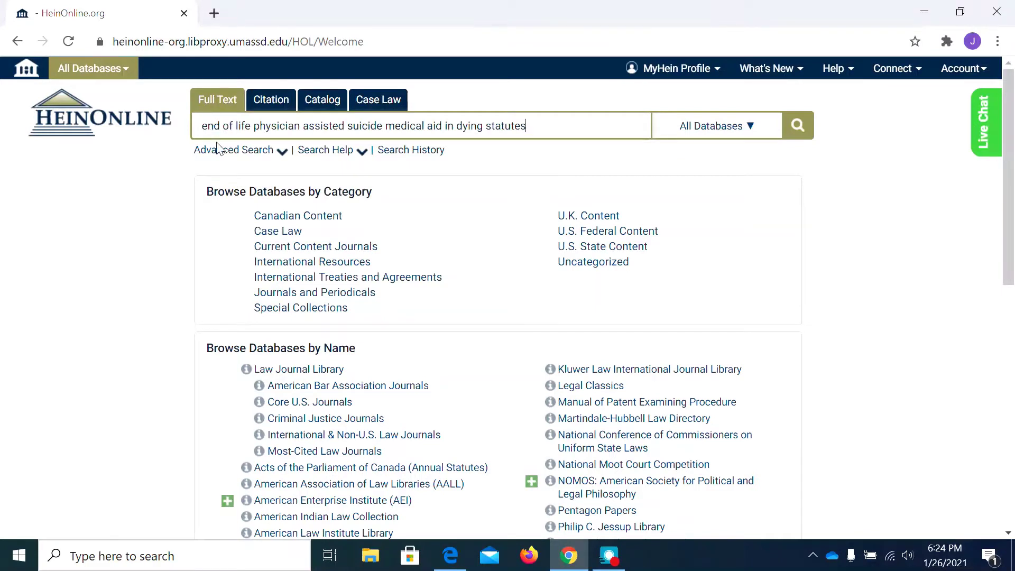
{"action": "left_click", "coordinate": [802, 125]}
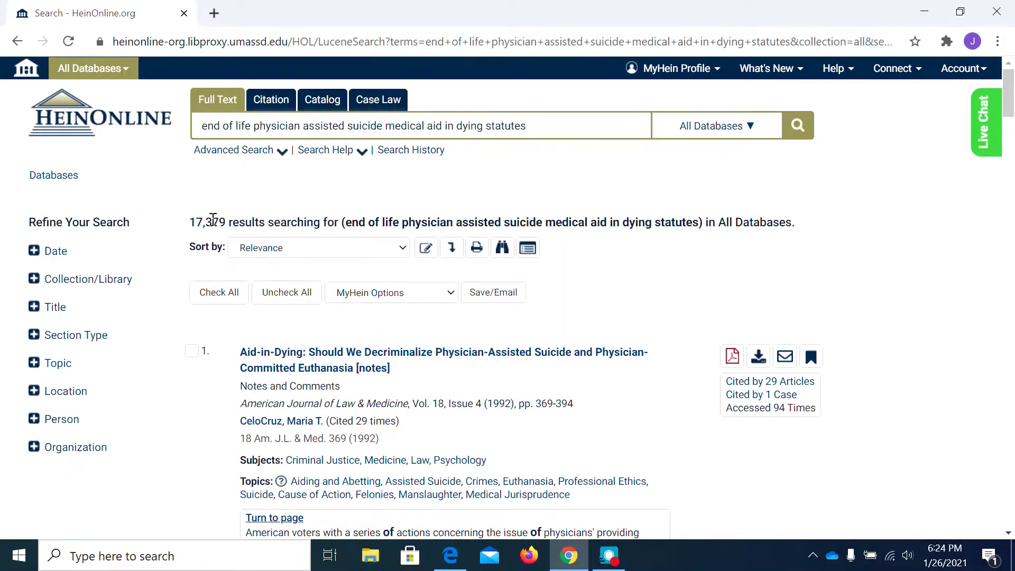
Step: Expand the Date filter and the complete Collection/Library filter for the search results and examine their options
{"action": "left_click", "coordinate": [55, 251]}
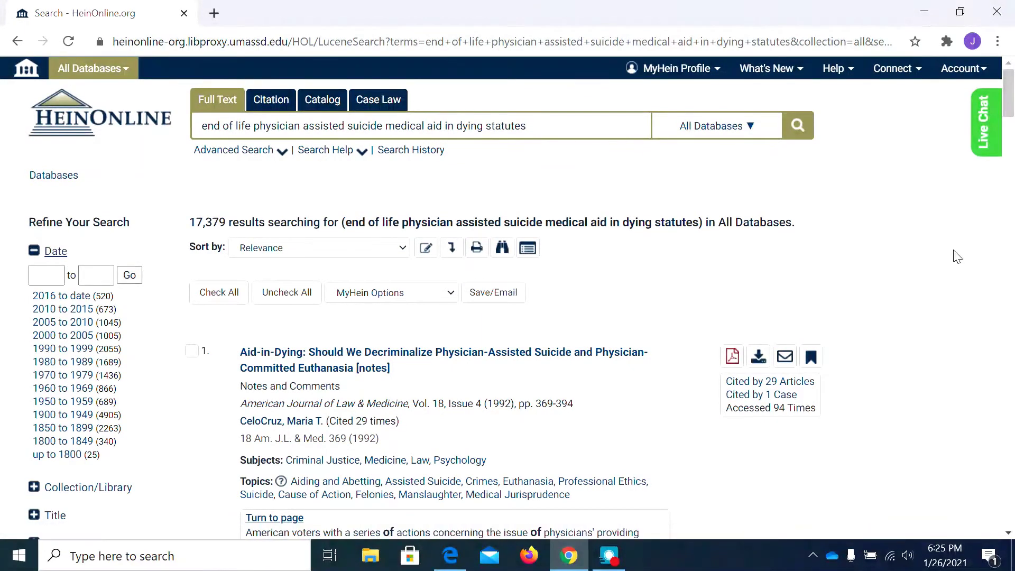
{"action": "left_click_drag", "start_coordinate": [1010, 98], "coordinate": [1010, 131]}
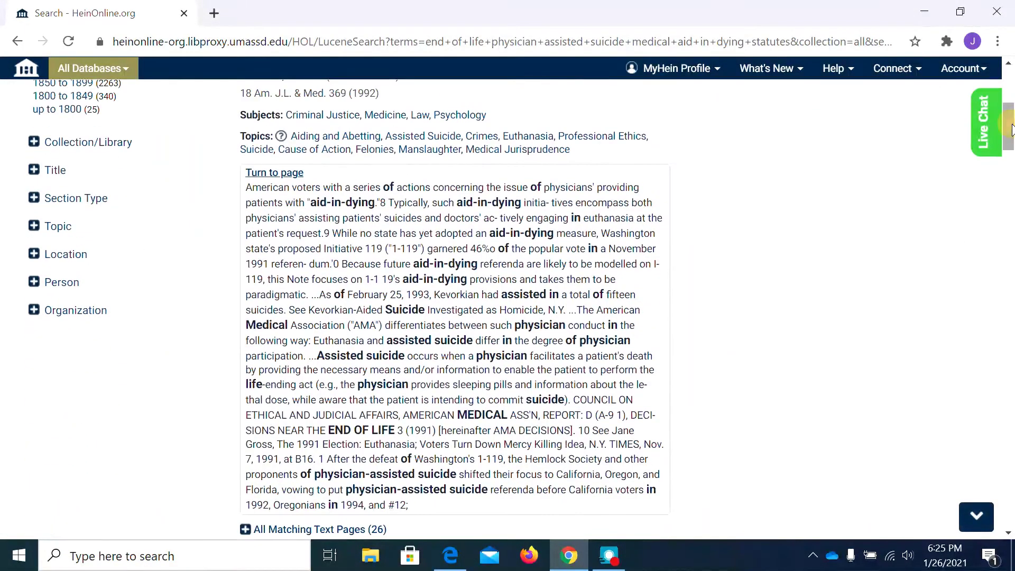
{"action": "left_click", "coordinate": [107, 146]}
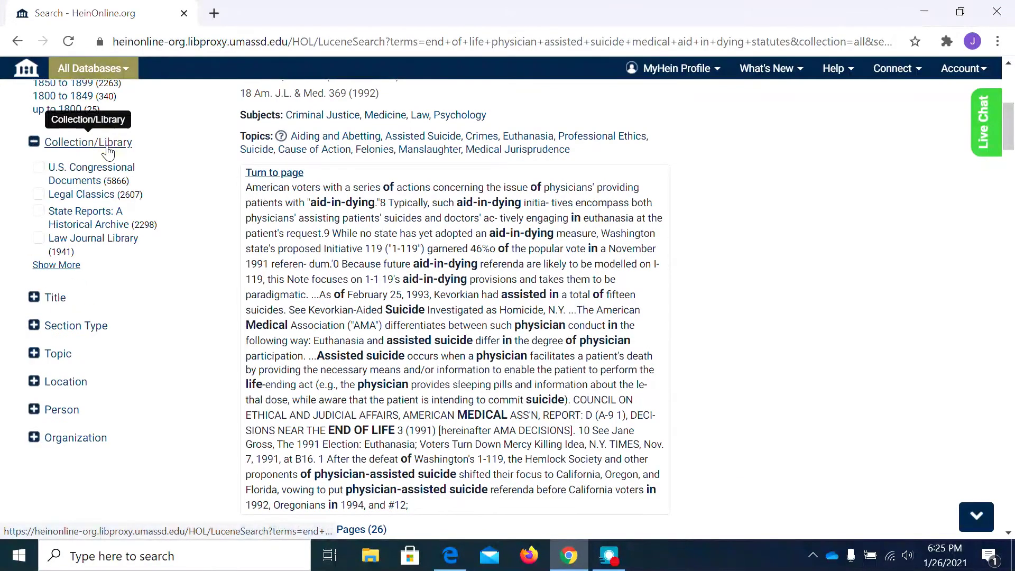
{"action": "left_click", "coordinate": [70, 266]}
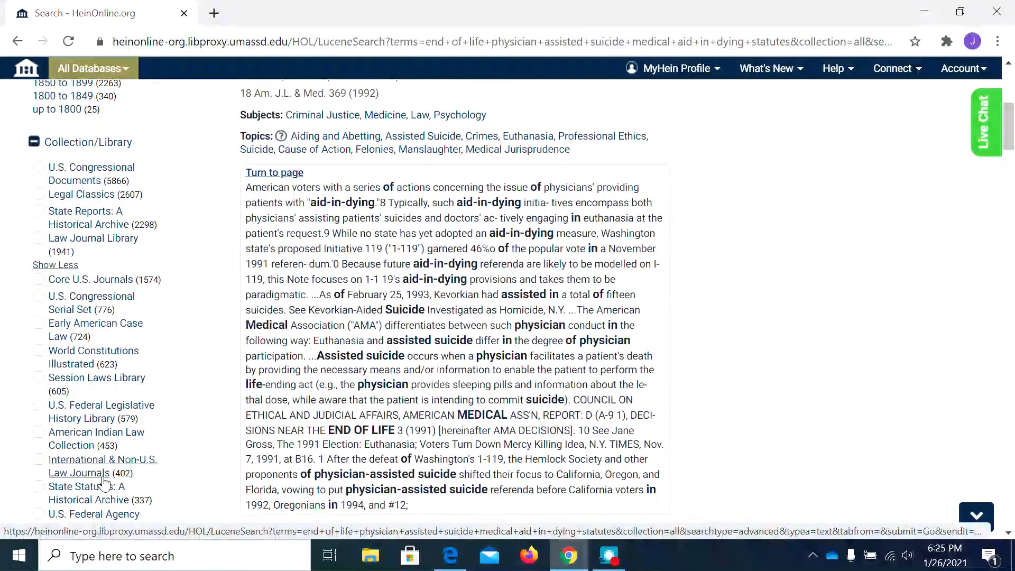
{"action": "scroll", "coordinate": [937, 373], "scroll_direction": "up", "scroll_amount": 6}
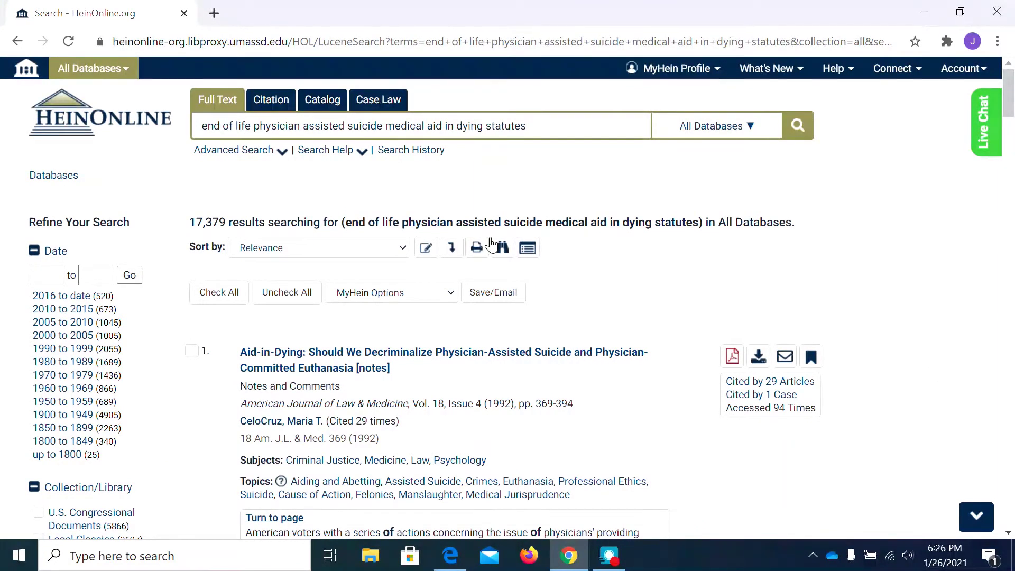
Step: Run an advanced search for medical aid in dying in the section title
{"action": "left_click", "coordinate": [256, 152]}
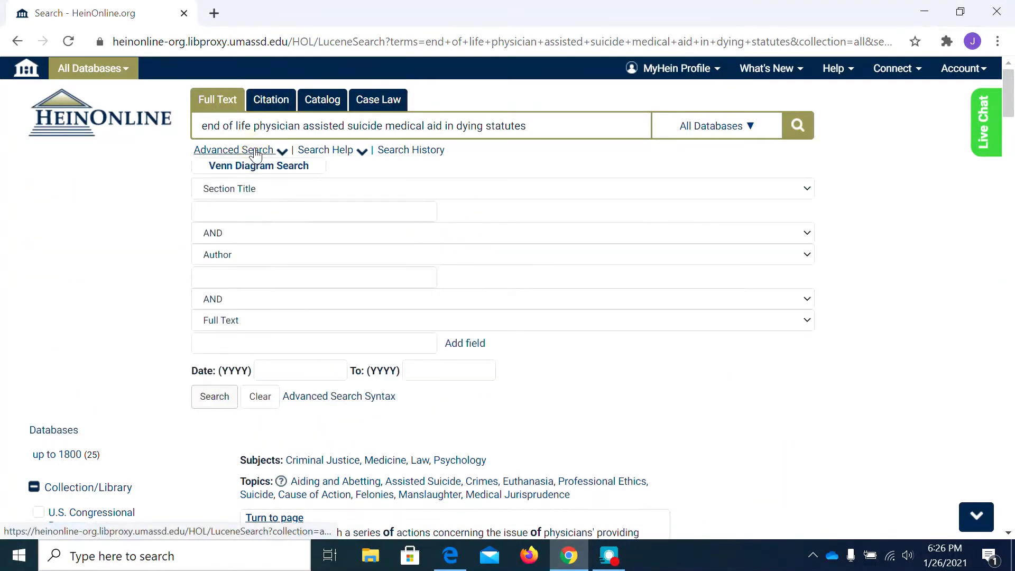
{"action": "left_click", "coordinate": [244, 213]}
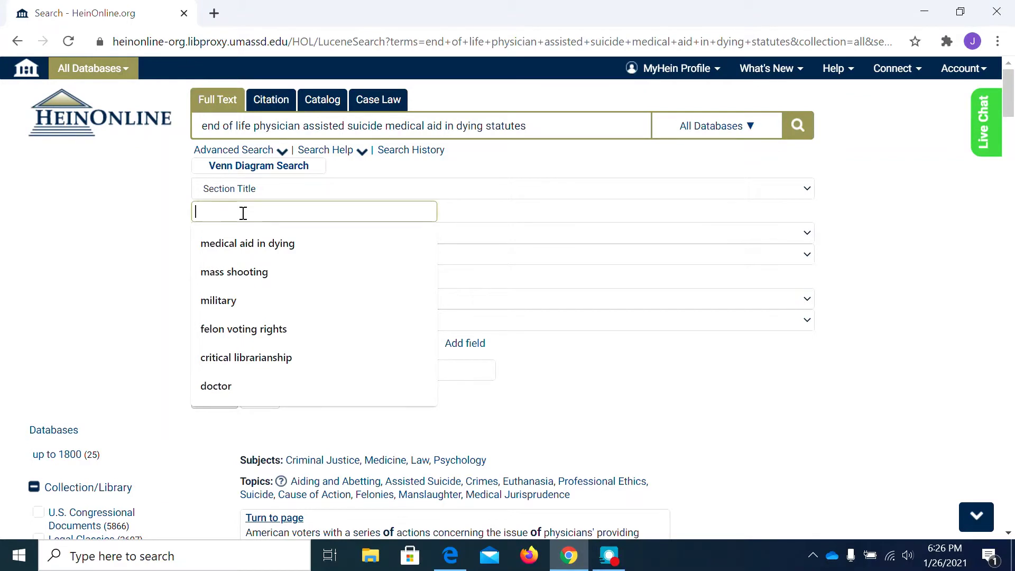
{"action": "left_click", "coordinate": [240, 243]}
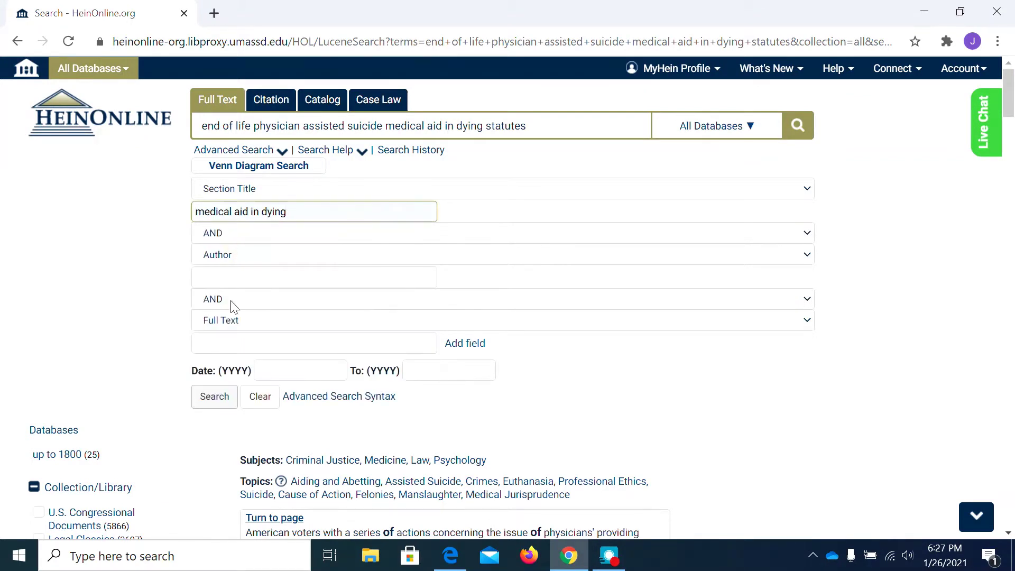
{"action": "left_click", "coordinate": [215, 397]}
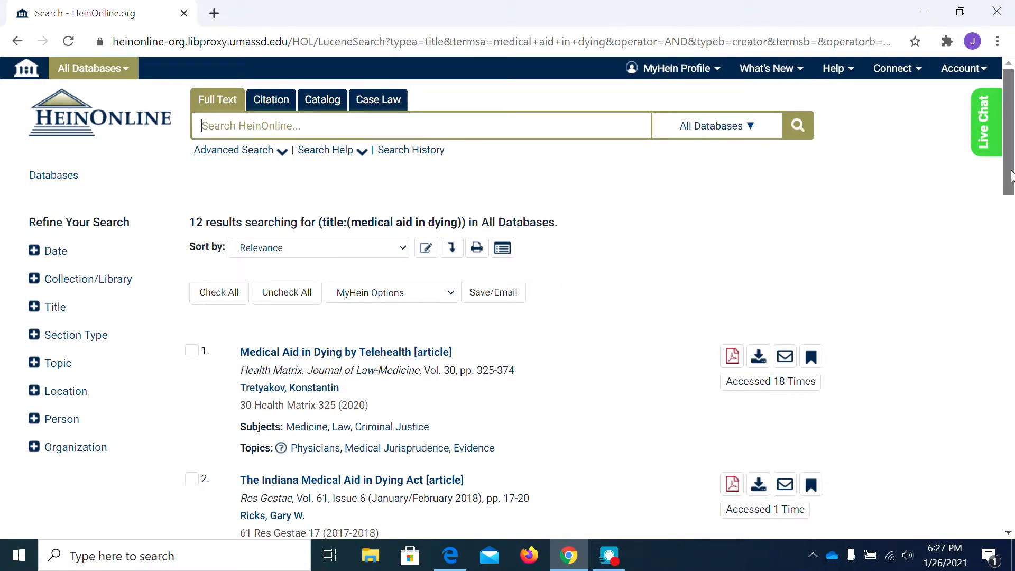
Step: Open the New Mexico Law Review article "Legal History of Medical Aid in Dying" from the results and select its Bluebook 21st ed. citation
{"action": "left_click_drag", "start_coordinate": [1011, 176], "coordinate": [1014, 393]}
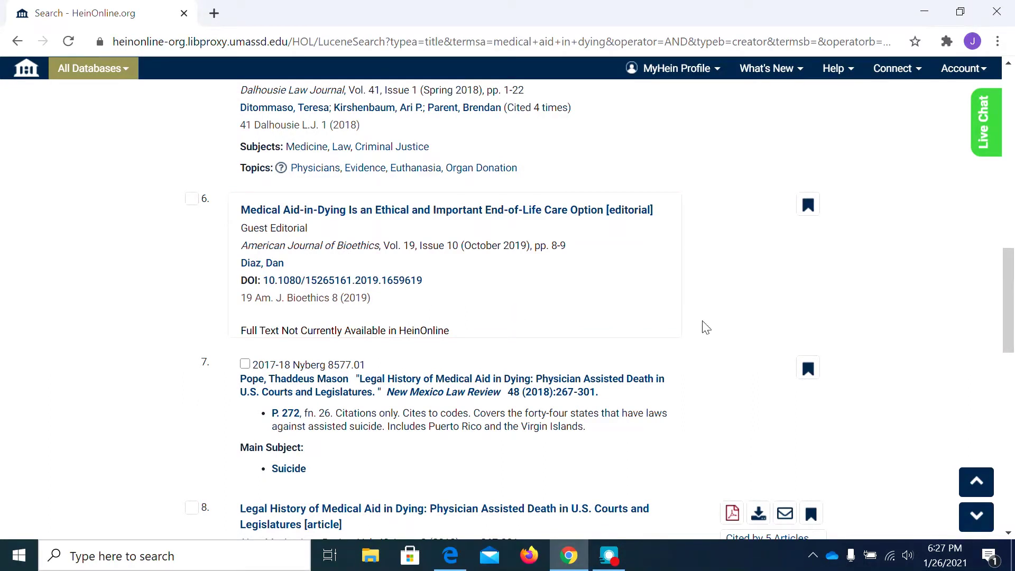
{"action": "left_click_drag", "start_coordinate": [1009, 292], "coordinate": [1011, 349]}
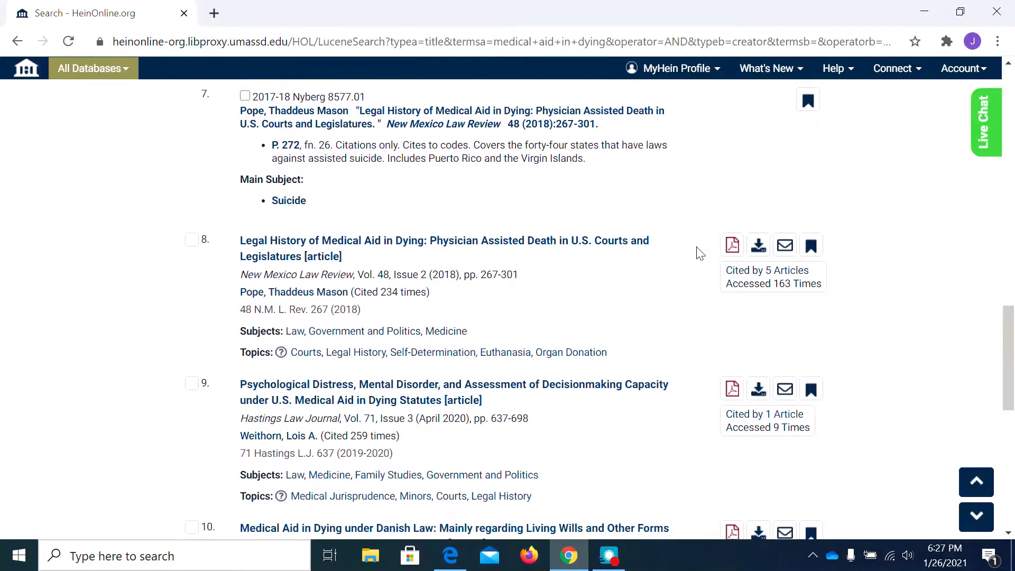
{"action": "left_click", "coordinate": [497, 246]}
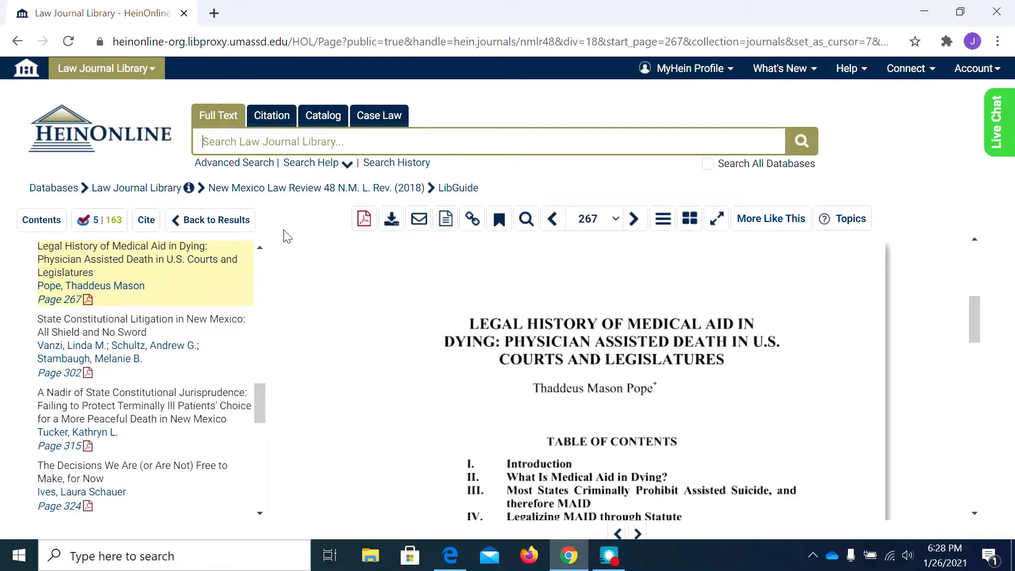
{"action": "left_click", "coordinate": [150, 226]}
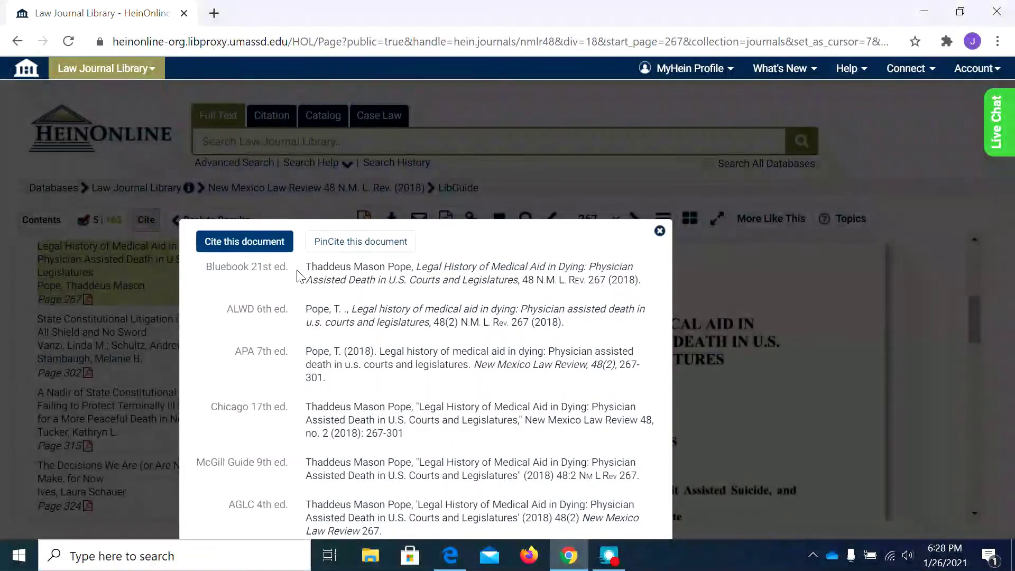
{"action": "left_click_drag", "start_coordinate": [307, 265], "coordinate": [667, 284]}
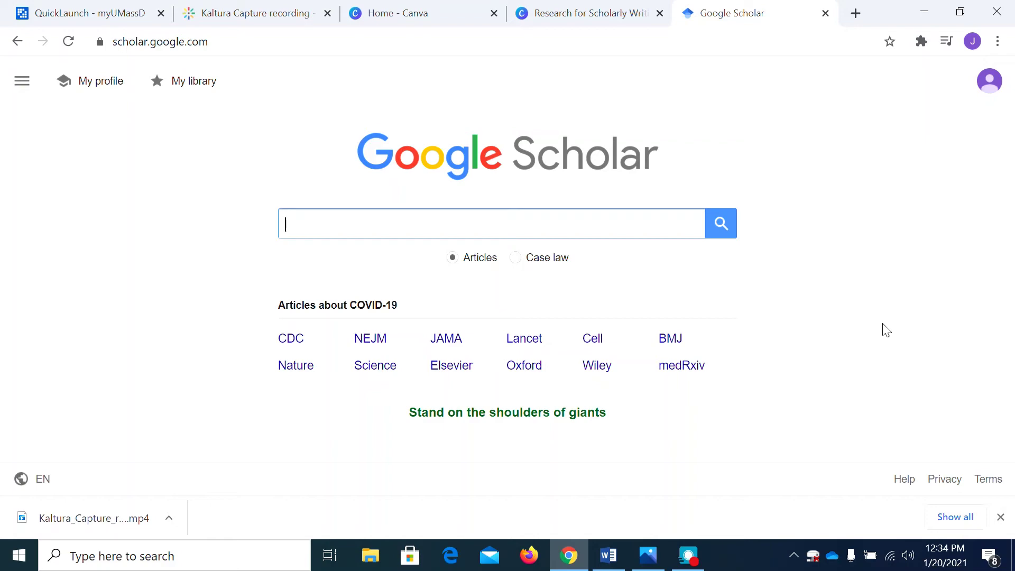
Step: Search Google Scholar for medical aid in dying statutes and open the works citing "Aid in Dying: The availability of ideal medications"
{"action": "type", "text": "medic"}
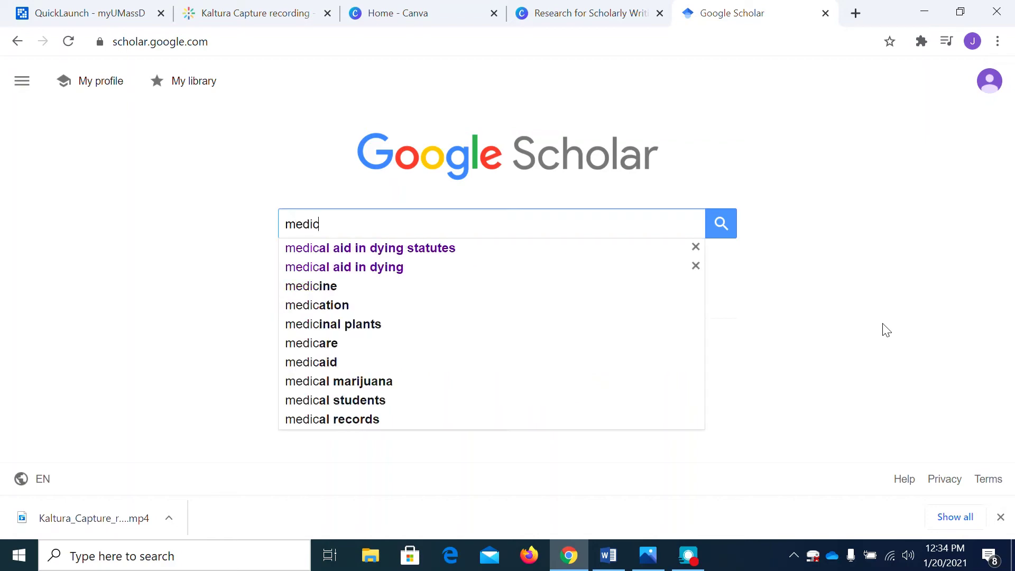
{"action": "left_click", "coordinate": [576, 250]}
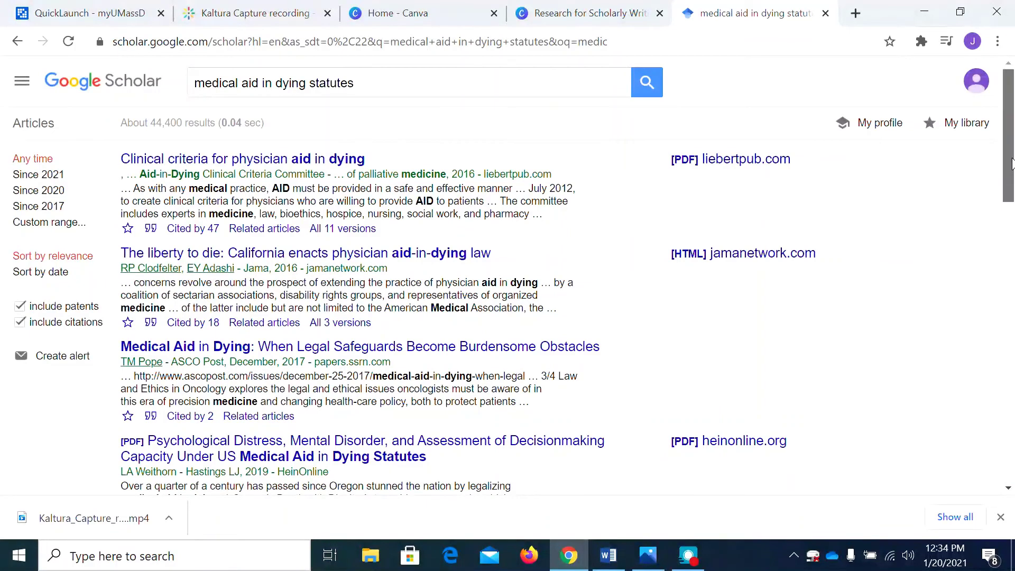
{"action": "left_click_drag", "start_coordinate": [1010, 163], "coordinate": [1011, 225]}
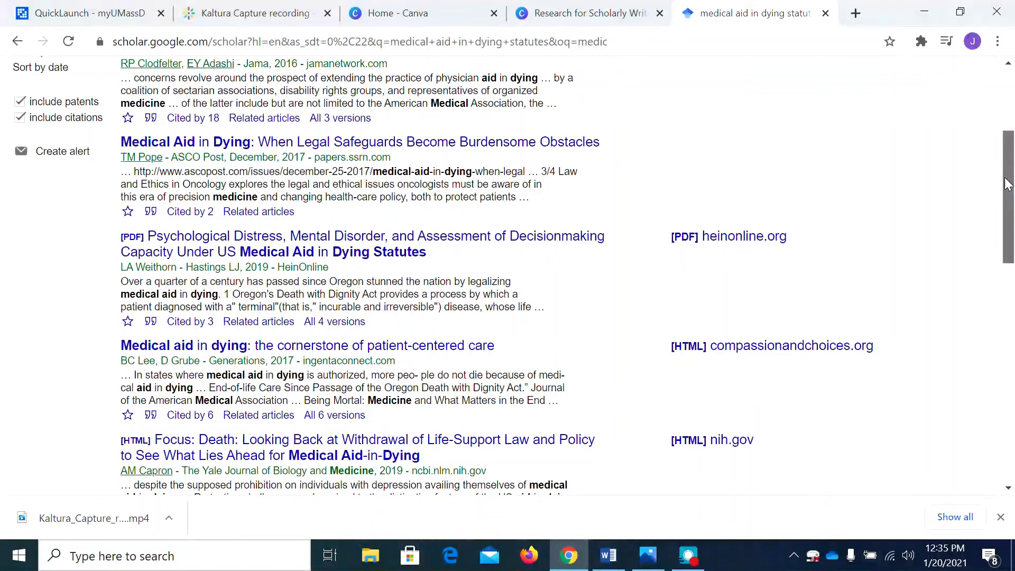
{"action": "scroll", "coordinate": [1007, 196], "scroll_direction": "down", "scroll_amount": 2}
{"action": "left_click_drag", "start_coordinate": [1007, 196], "coordinate": [1004, 320]}
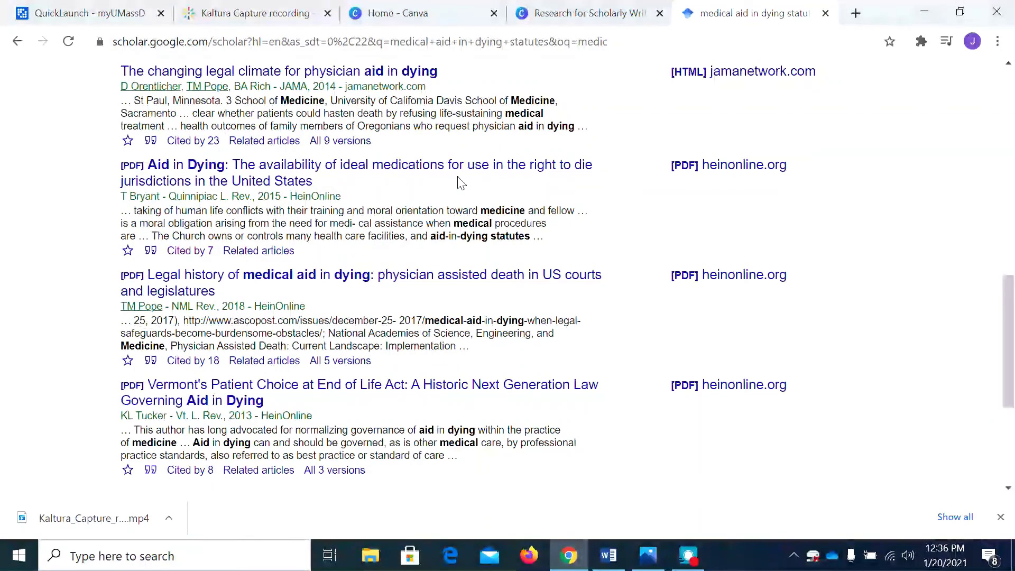
{"action": "left_click", "coordinate": [183, 255]}
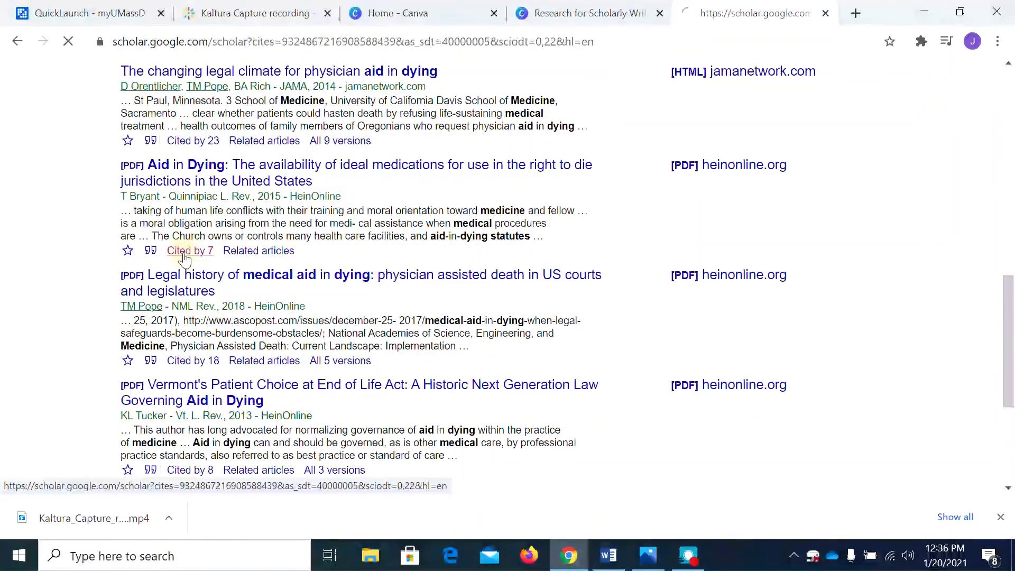